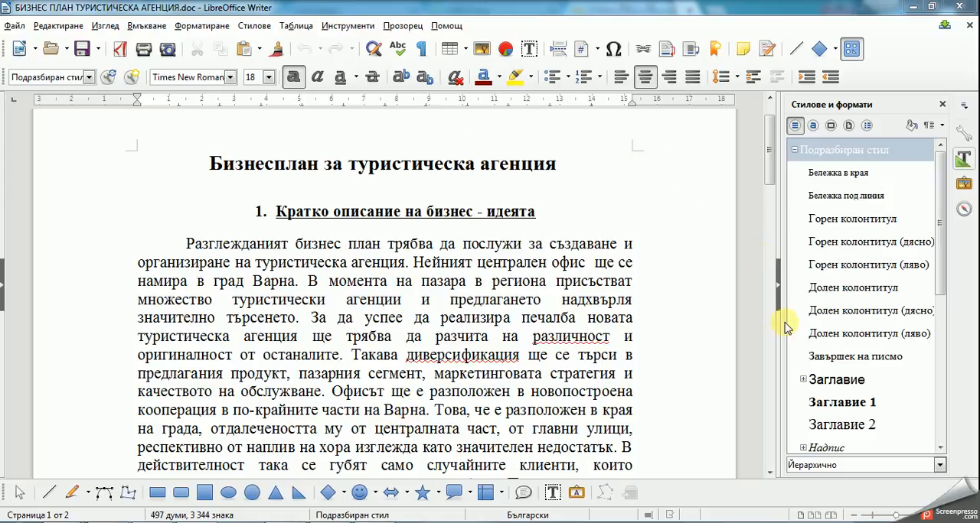
Step: Hide the styles sidebar and add a header to pages using the default page style
left_click(778, 284)
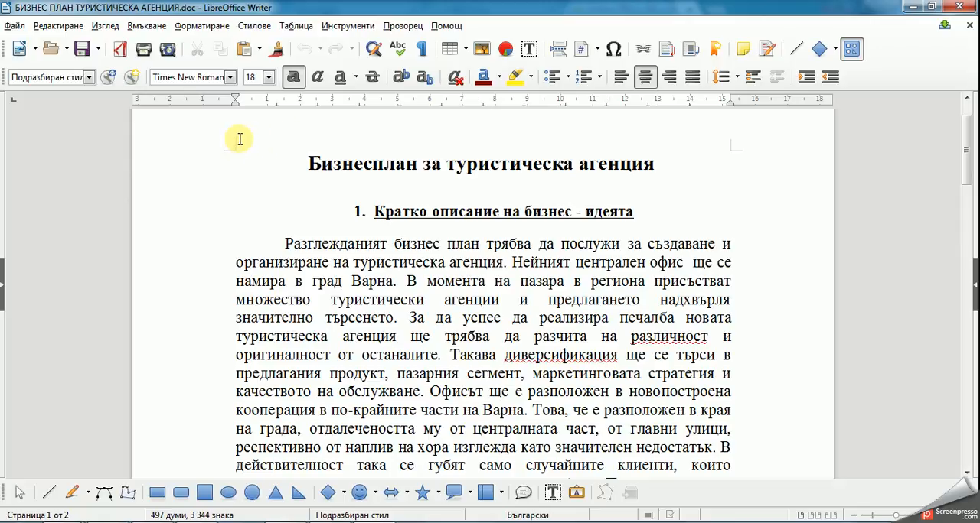
mouse_move(240, 138)
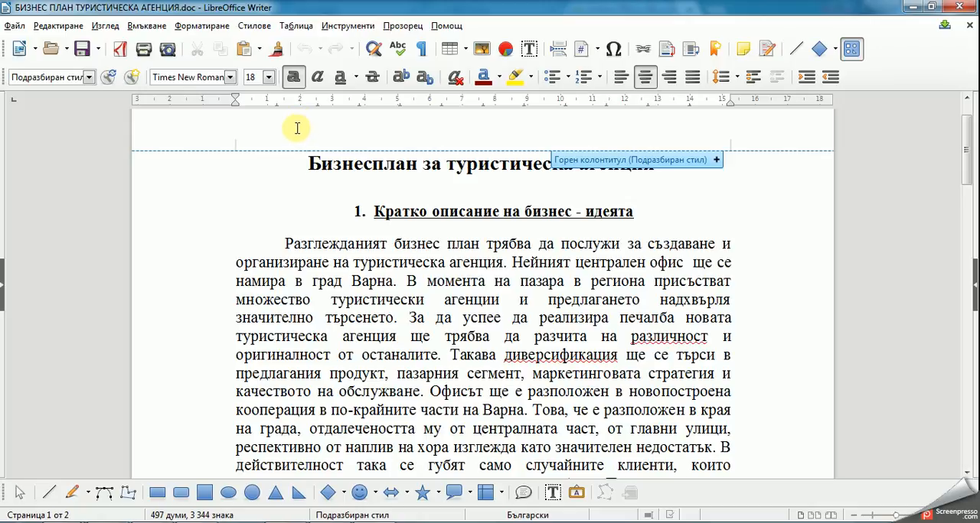
left_click(253, 133)
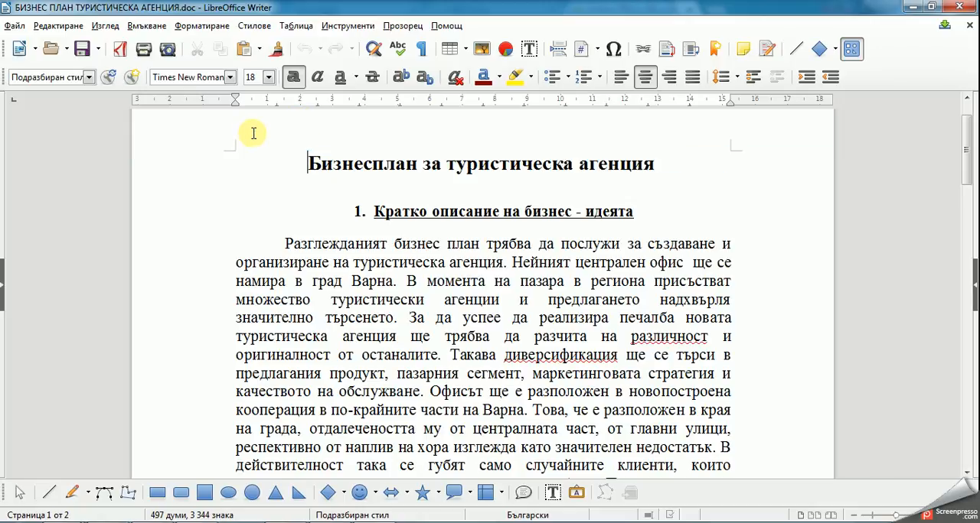
left_click(253, 133)
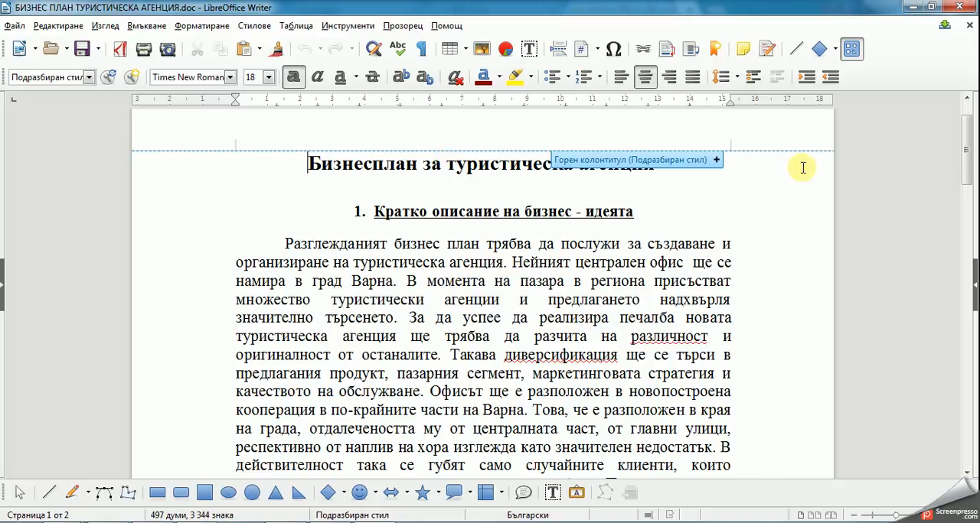
left_click(142, 26)
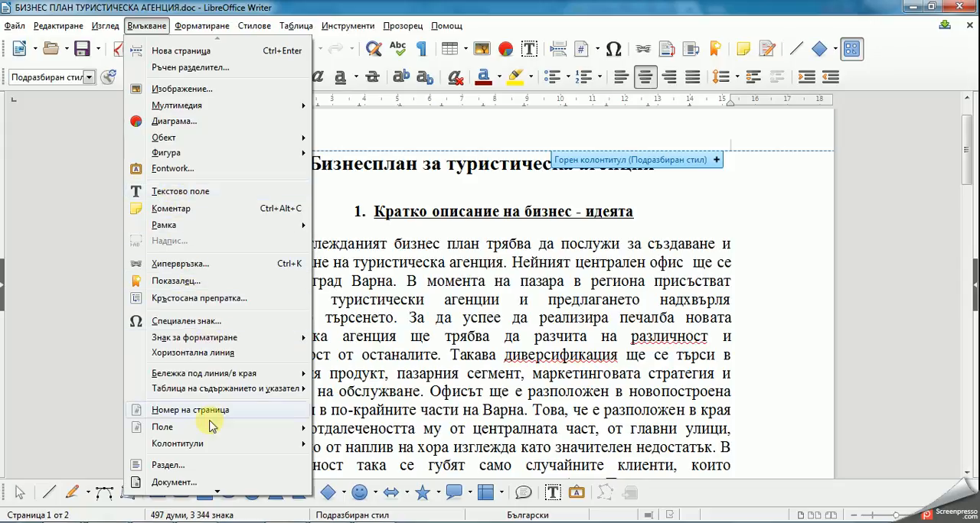
mouse_move(215, 449)
mouse_move(342, 445)
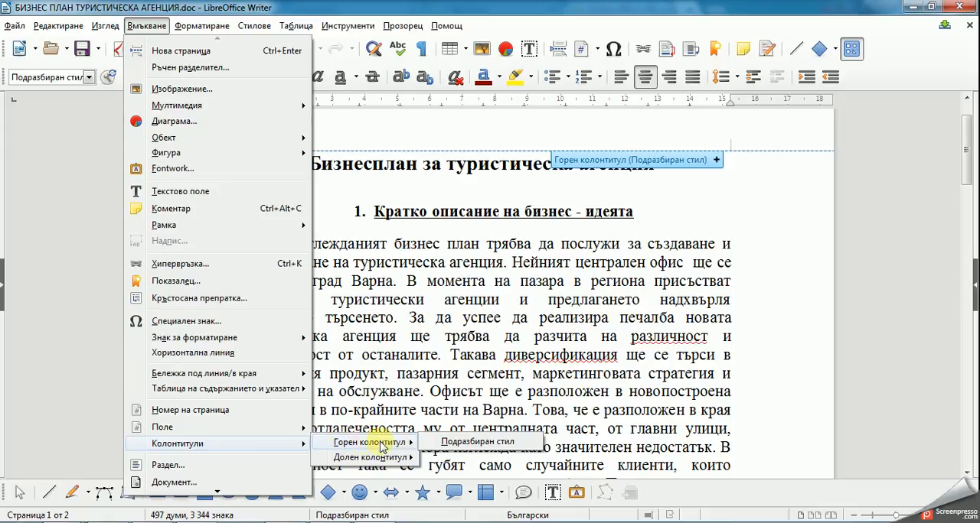
left_click(442, 447)
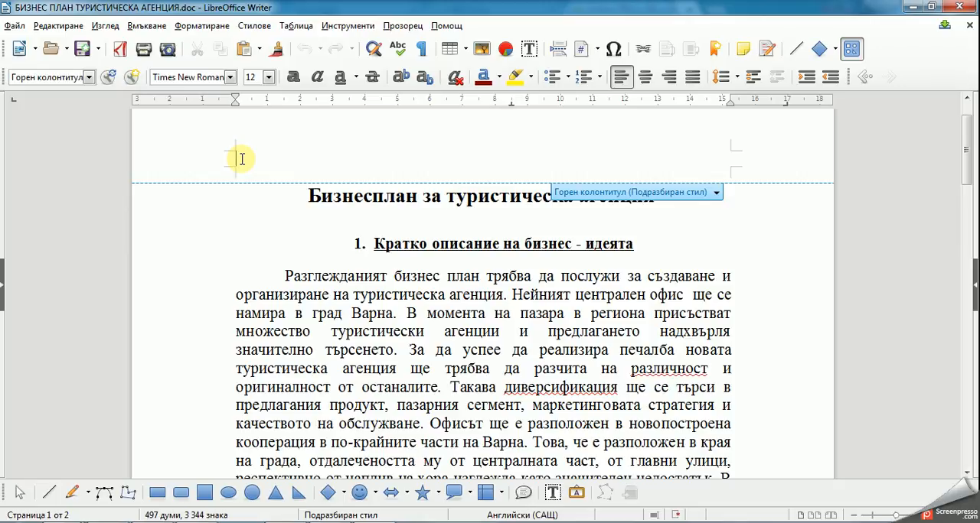
Step: Enter the company line "Фирма „Еко 2000“ ЕООД" in the header and start a second line
type("δ")
key("BackSpace")
type("фир")
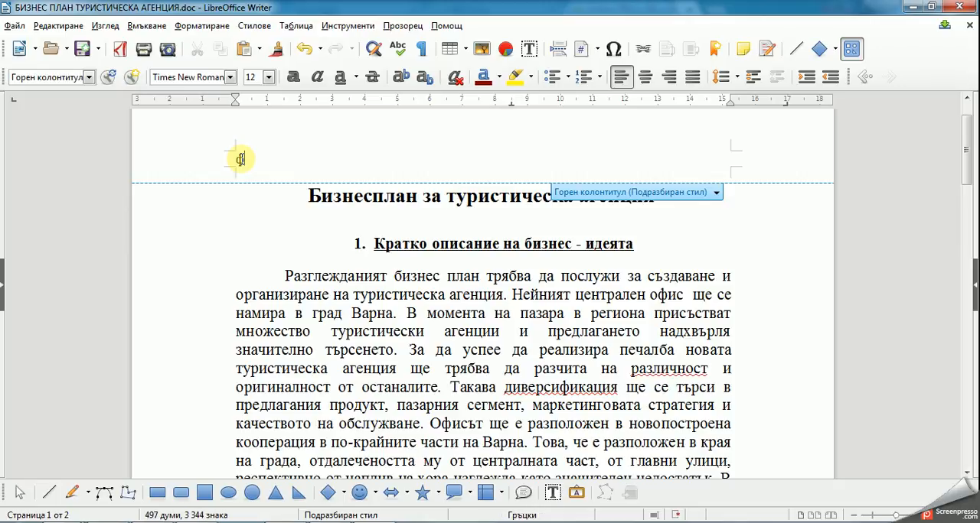
type("ма")
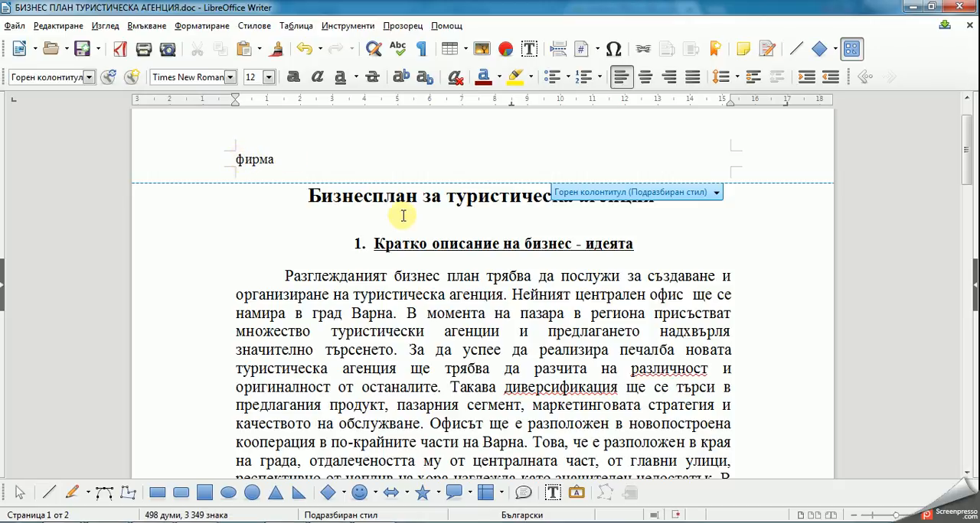
type(" \"\"")
key("Left")
type("Еко 2000")
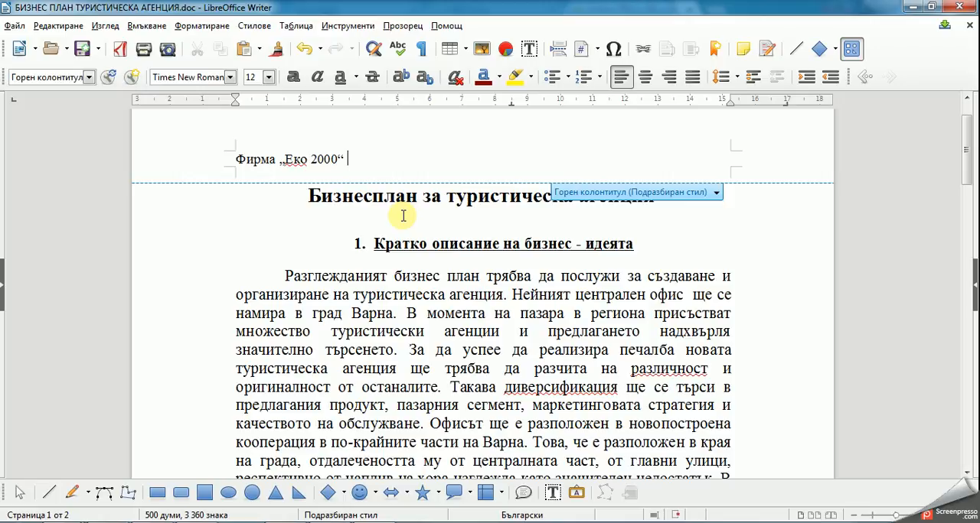
type("ЕООД")
key("Return")
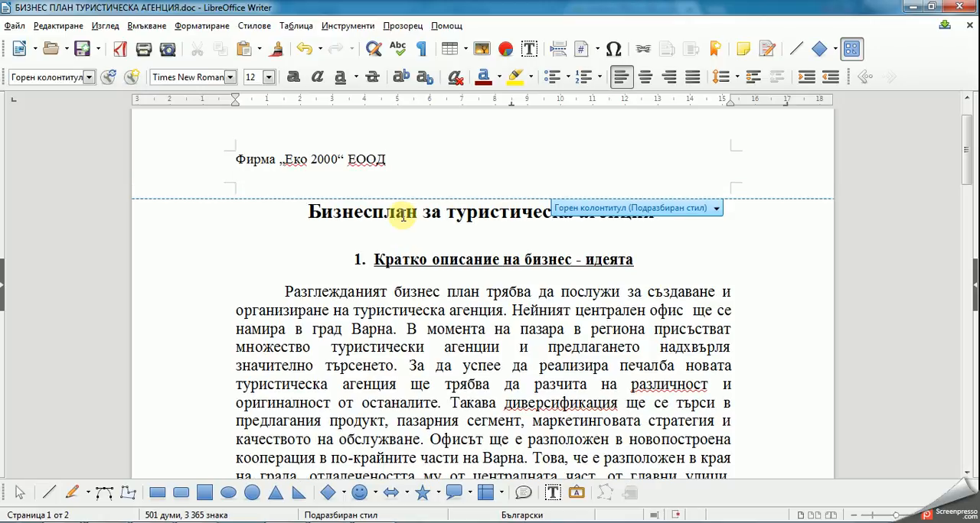
Step: Enter the company's city and street address on the header's second line
type("София, ул. „“")
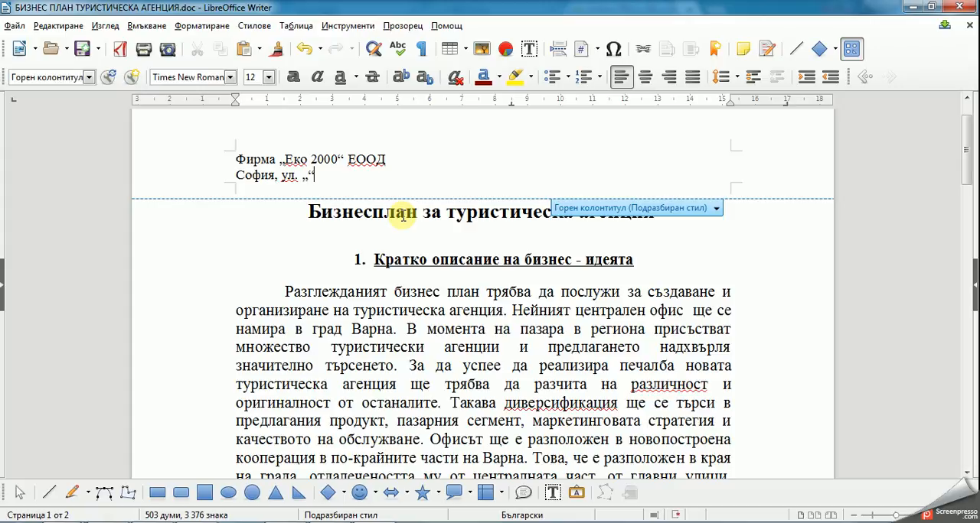
type("Цар Асен")
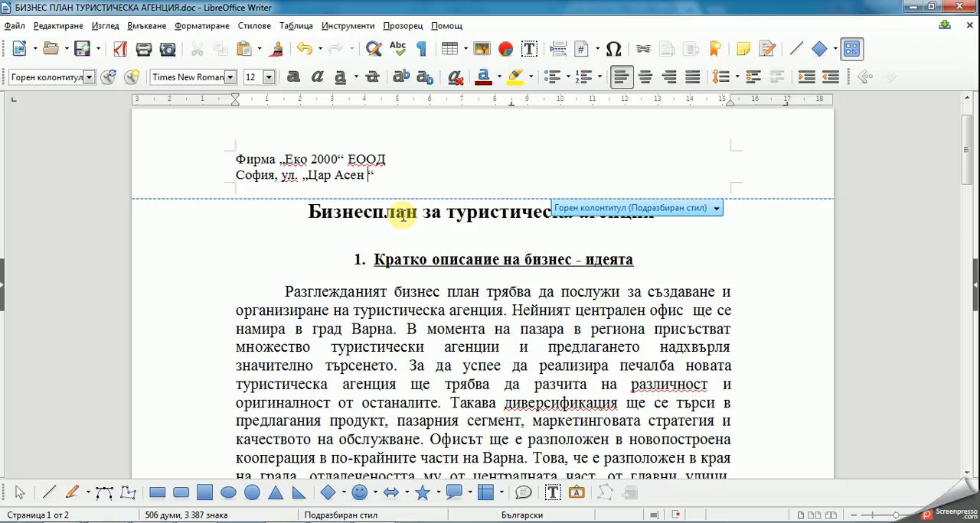
key("BackSpace")
key("End")
type("56")
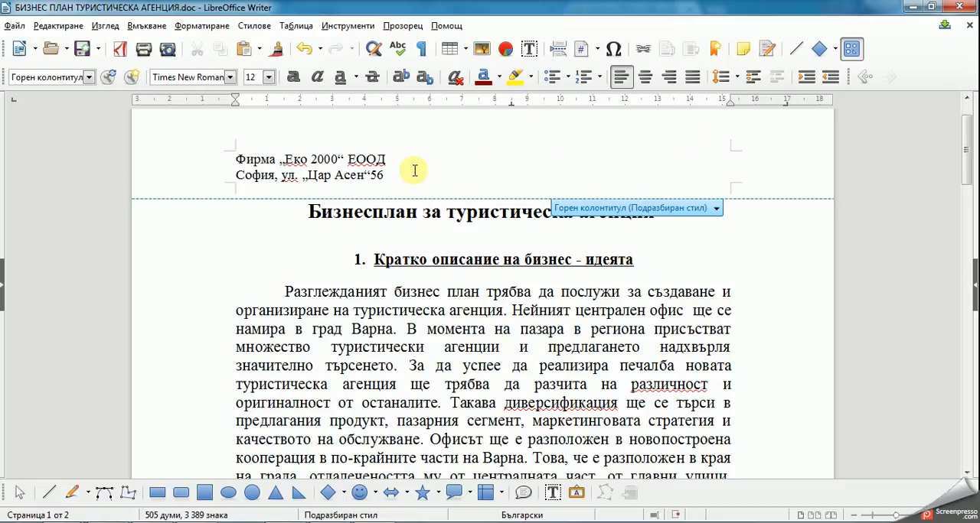
Step: Insert the image travel-graphic1 from the видео3 folder into the header
left_click(145, 29)
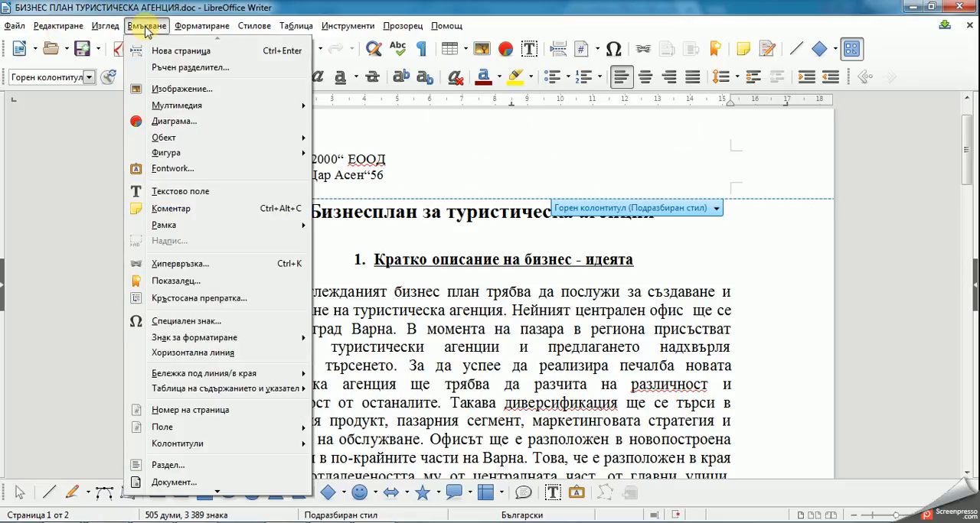
left_click(157, 89)
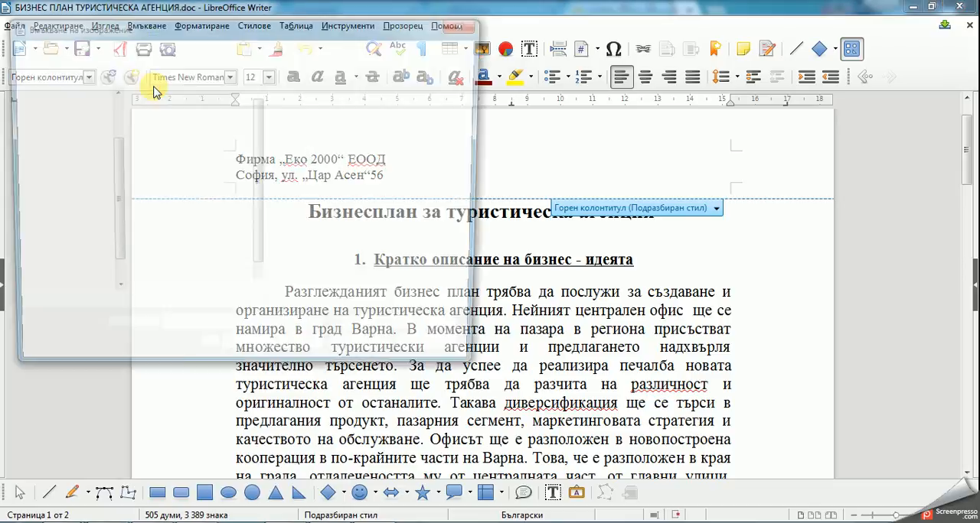
left_click(173, 145)
double_click(169, 146)
double_click(171, 133)
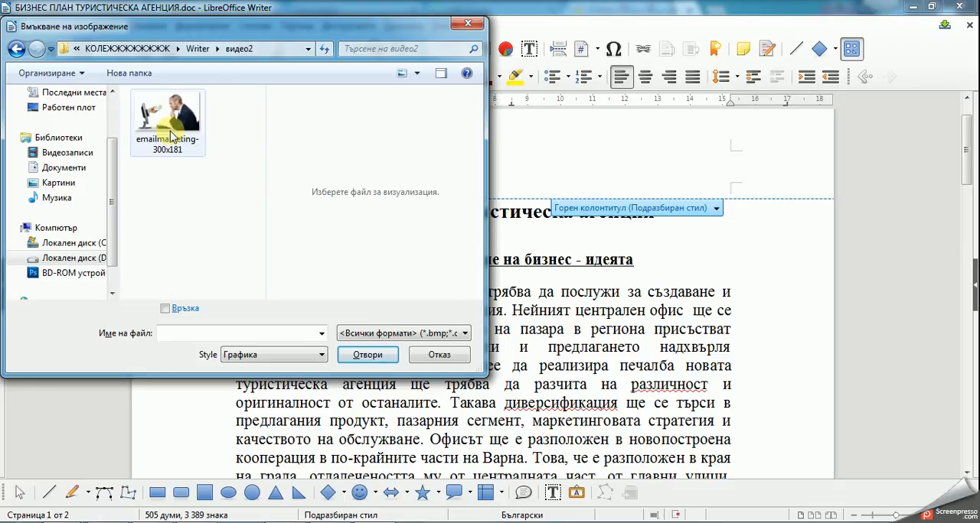
left_click(201, 48)
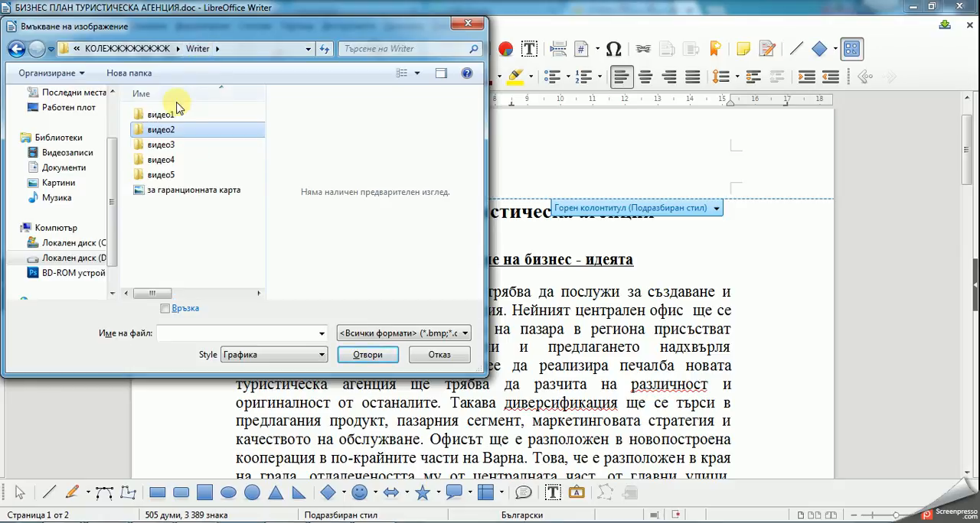
double_click(162, 146)
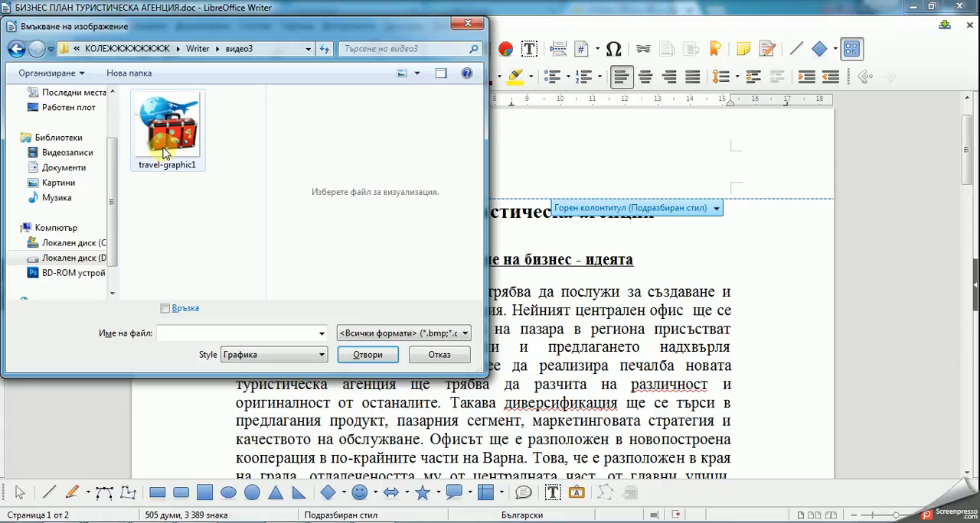
left_click(177, 140)
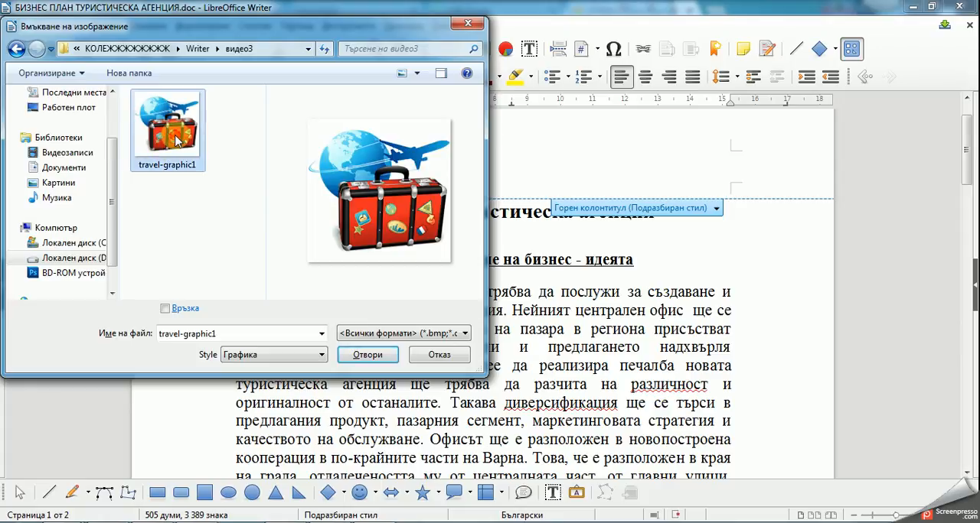
left_click(361, 355)
Step: Shrink the suitcase image to about 2.34 cm wide and place it beside the header text
scroll(364, 362, "up", 5)
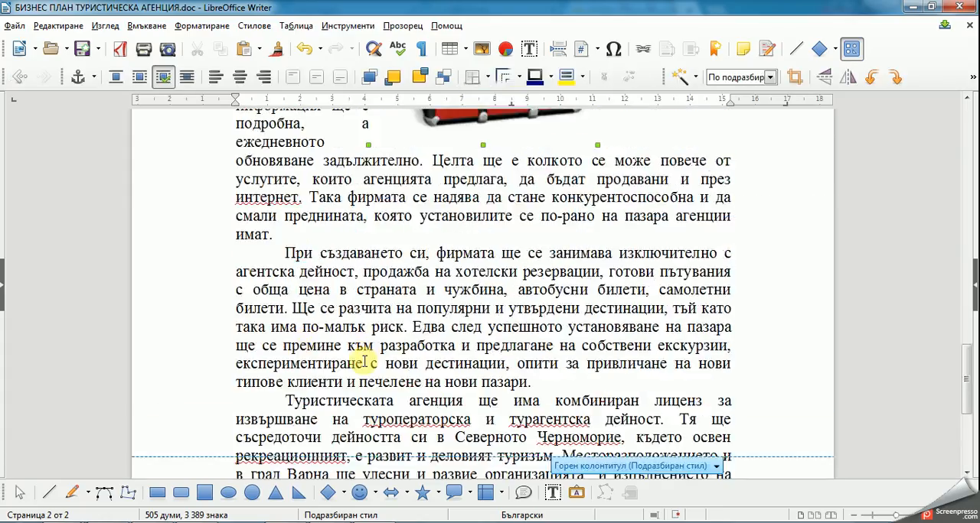
scroll(365, 361, "up", 8)
scroll(432, 391, "up", 5)
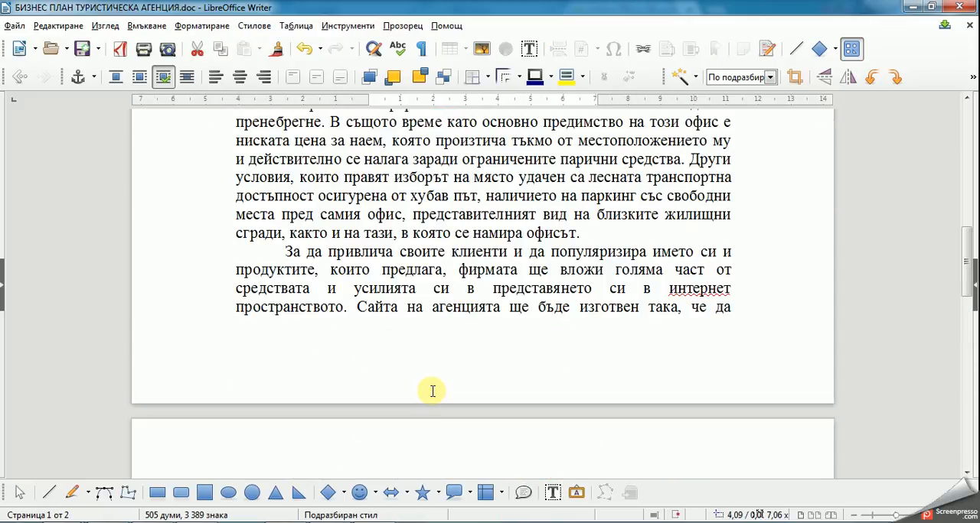
left_click_drag(965, 261, 965, 143)
left_click(544, 350)
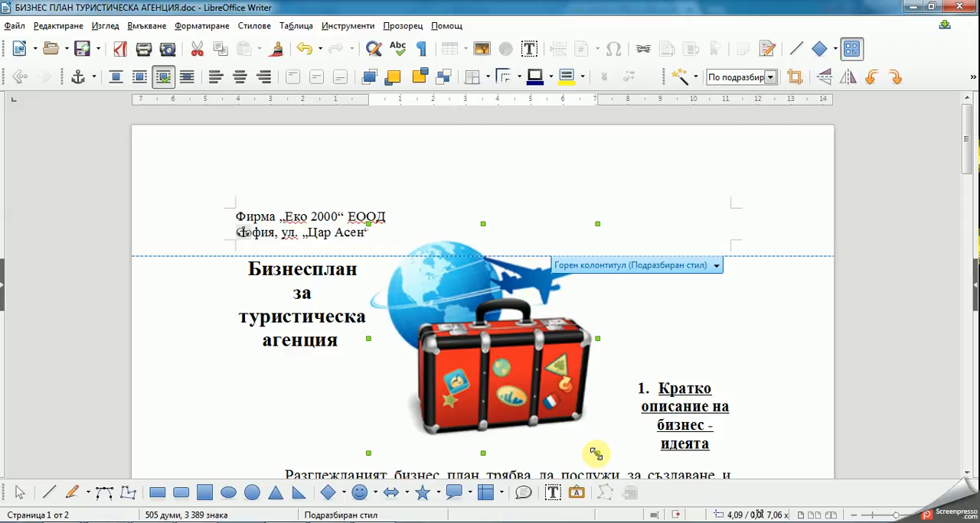
left_click_drag(596, 454, 469, 297)
left_click_drag(531, 265, 460, 216)
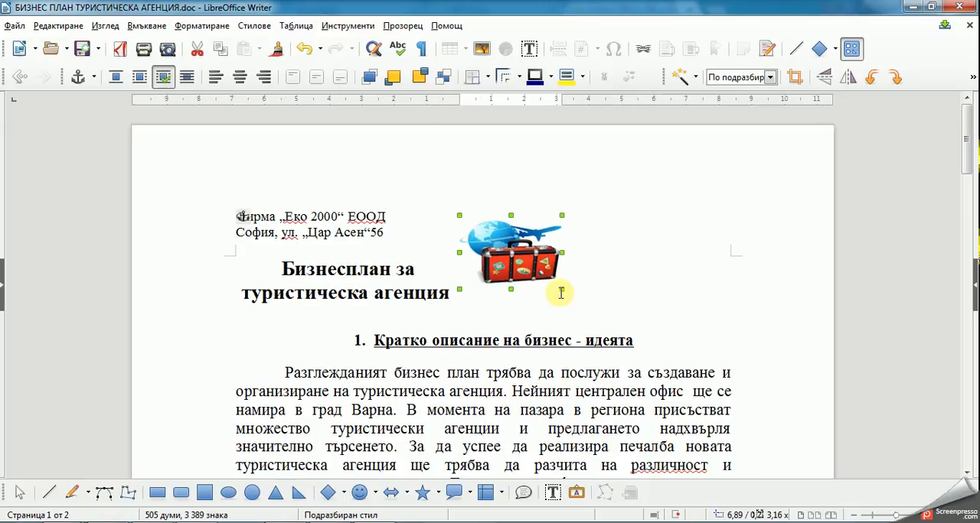
left_click_drag(562, 289, 538, 270)
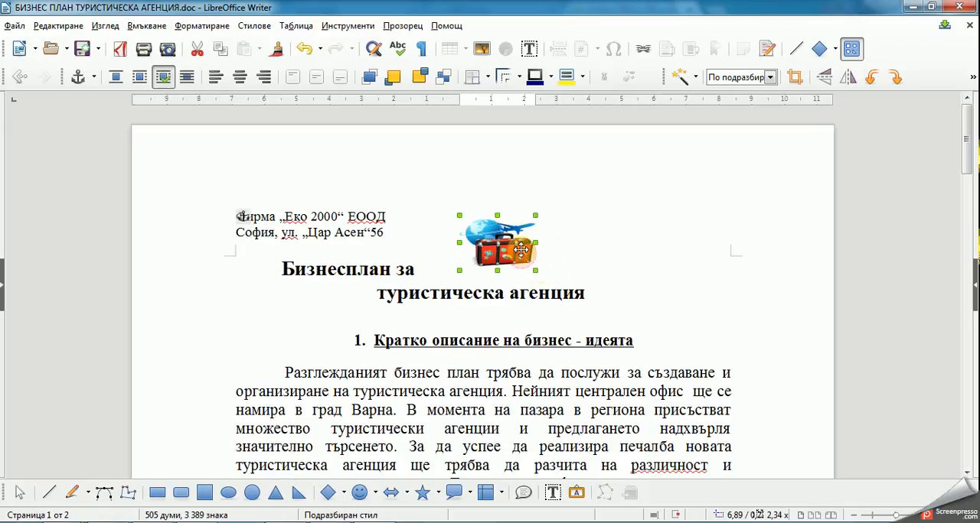
Step: Move the suitcase image fully inside the header area near the right margin and deselect it
left_click_drag(521, 209, 520, 208)
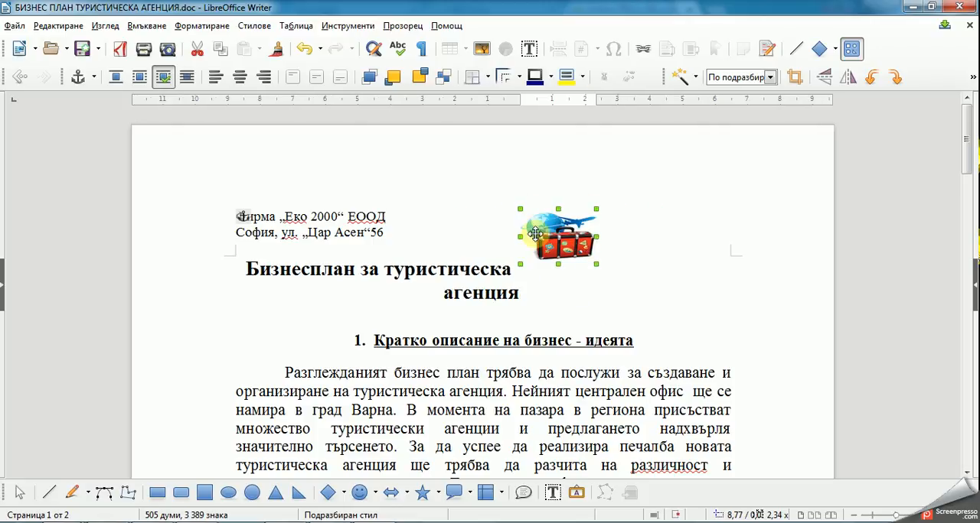
left_click(620, 207)
left_click(544, 230)
left_click_drag(545, 230, 546, 213)
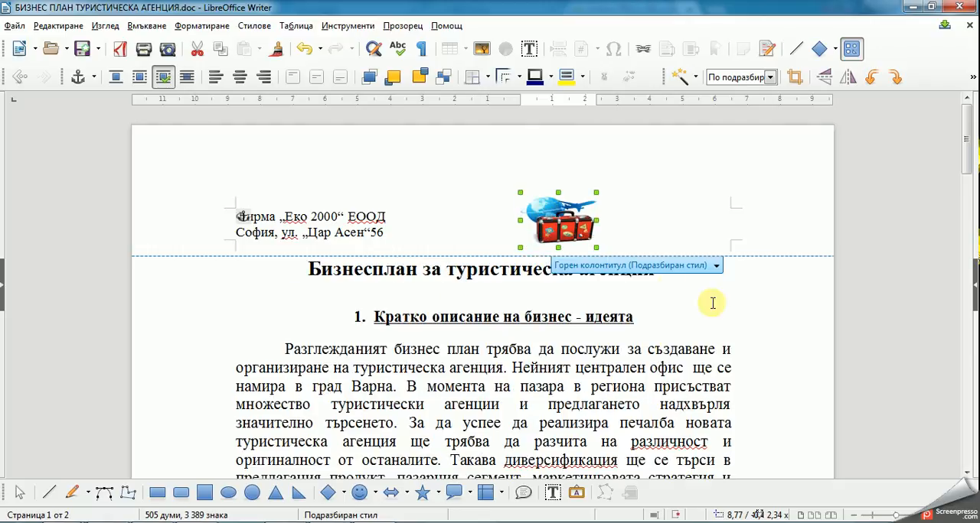
left_click_drag(559, 213, 647, 213)
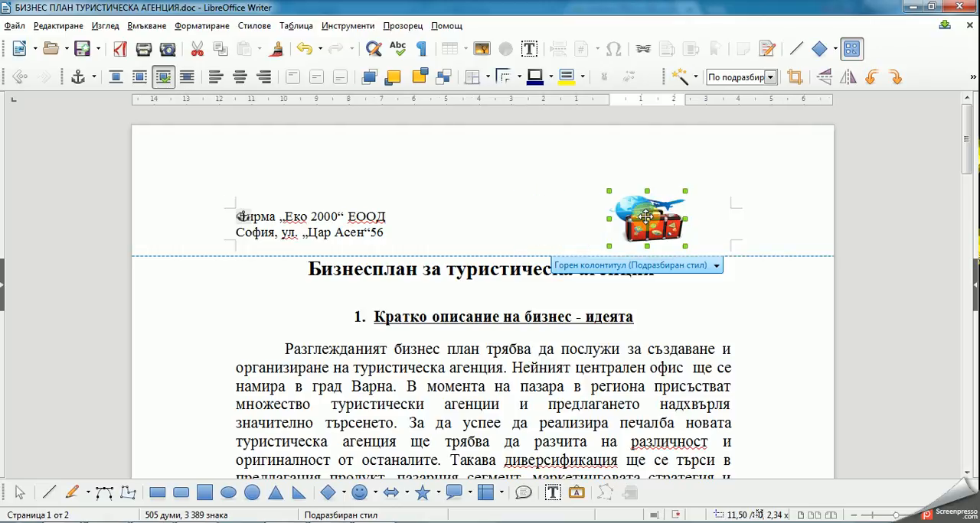
left_click(779, 336)
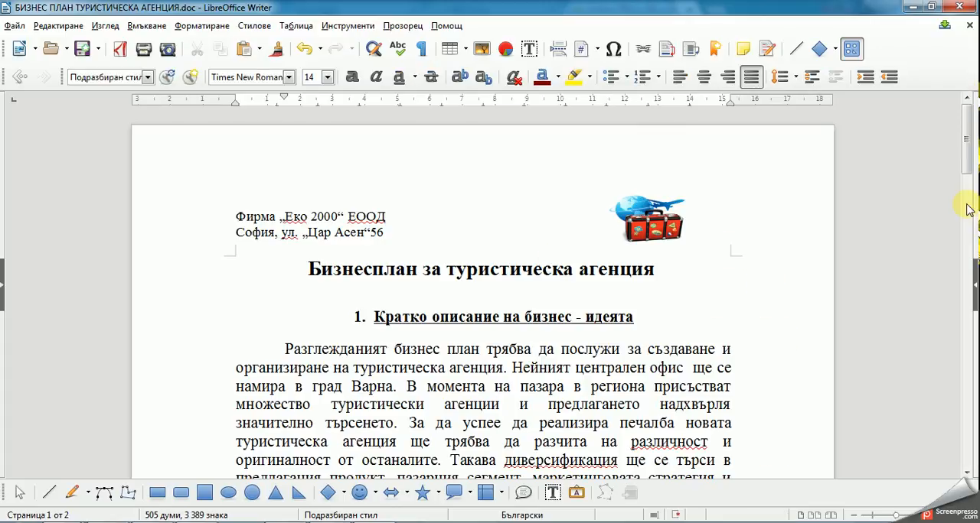
Step: Check the header text and image on the second page, then return to the start of the document
left_click_drag(966, 153, 975, 331)
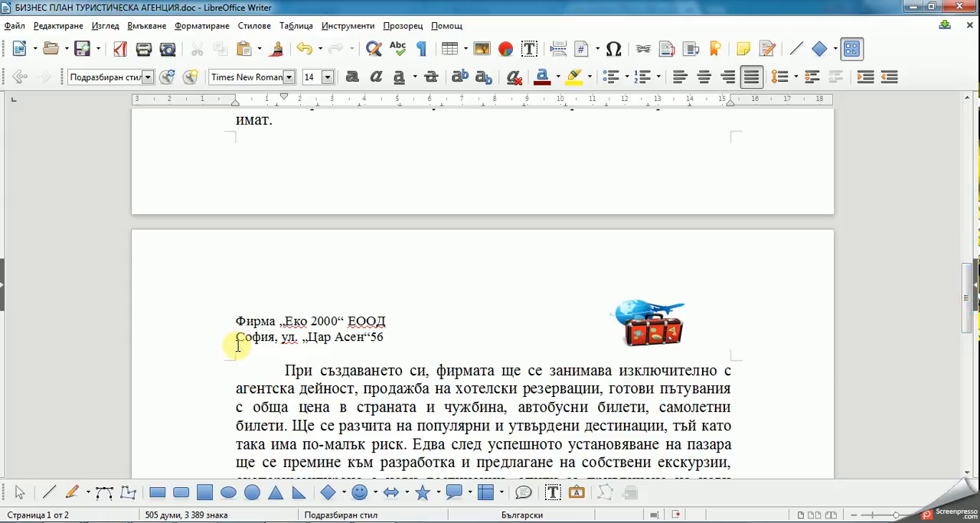
left_click(409, 334)
scroll(431, 329, "down", 3)
scroll(431, 329, "up", 9)
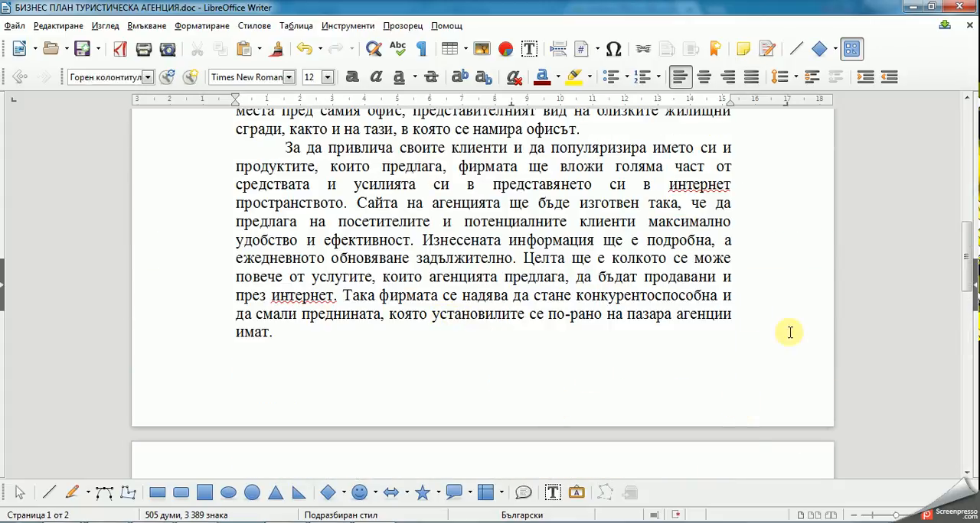
left_click_drag(967, 275, 950, 205)
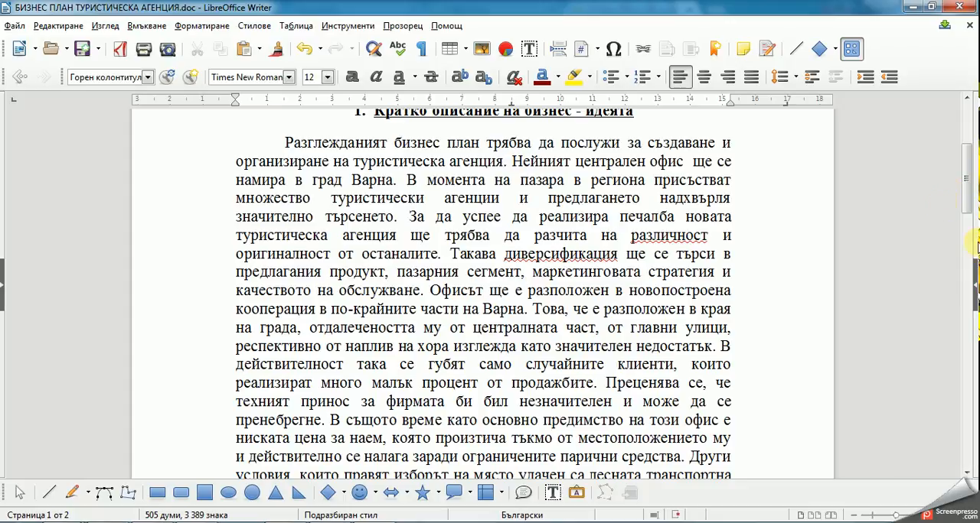
left_click_drag(969, 189, 970, 162)
Step: Insert a footnote at the end of the heading "Кратко описание на бизнес - идеята"
left_click(766, 216)
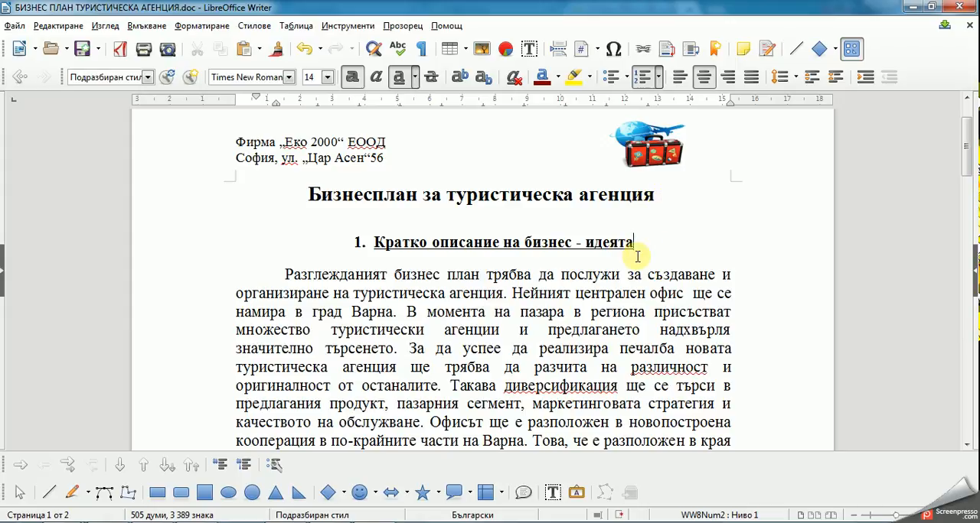
left_click(643, 244)
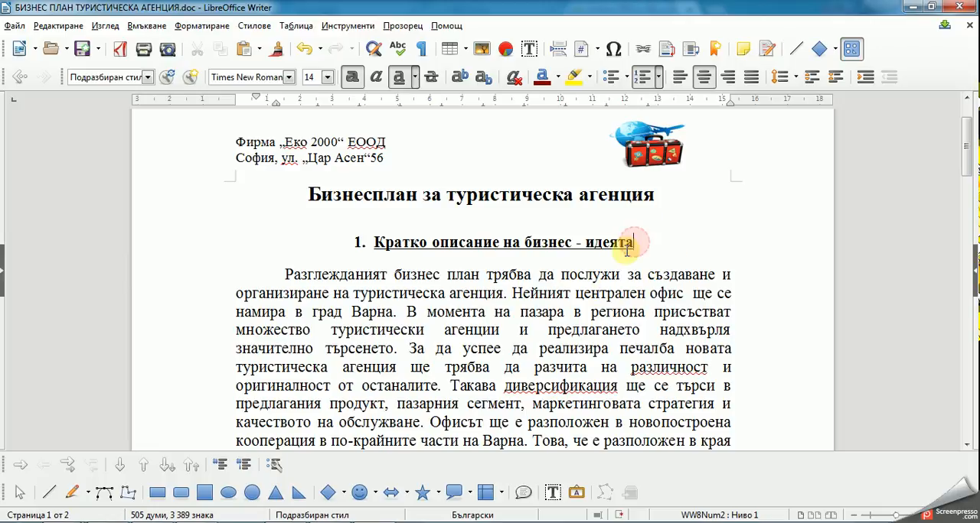
left_click(136, 28)
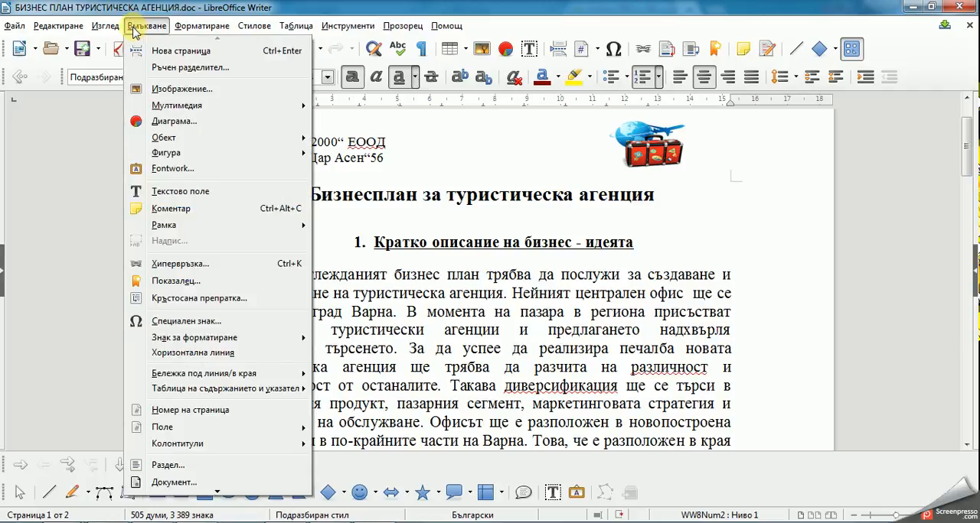
mouse_move(218, 376)
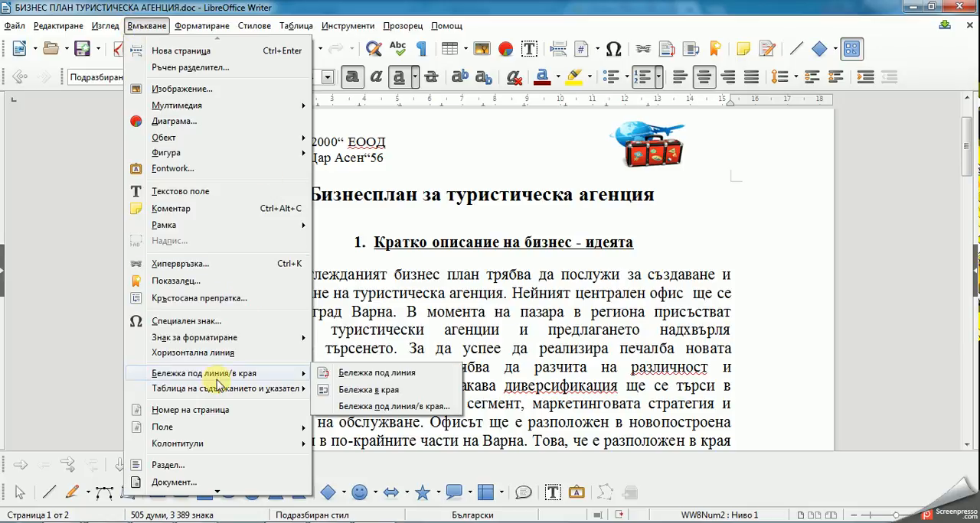
left_click(348, 380)
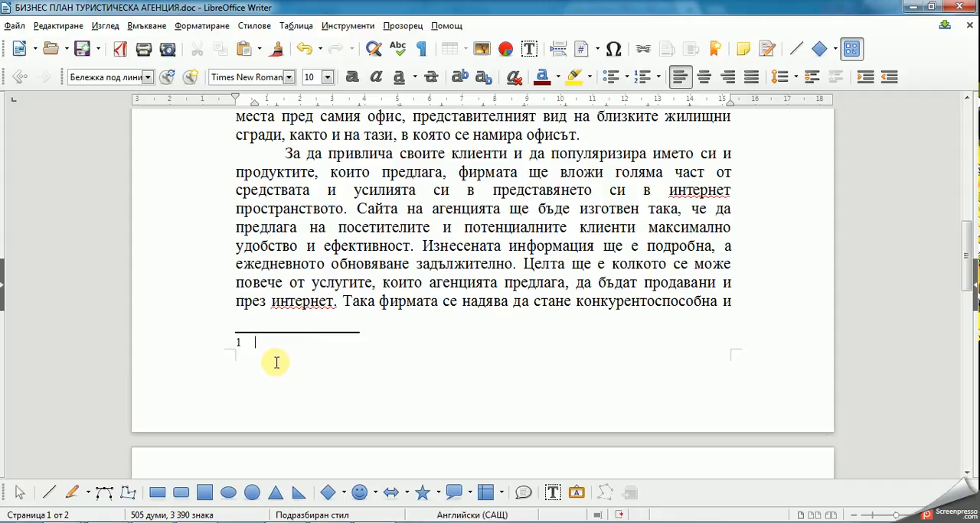
Step: Write the footnote text as "Съставил", the author's full name and ", старши експерт", and return to the footnote mark at the heading
type("със")
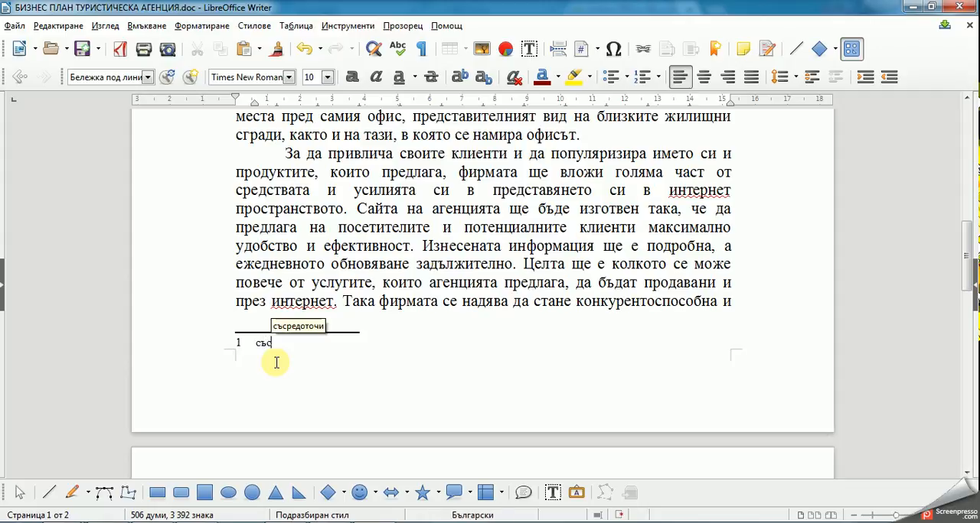
type("тавил Иван Иванов")
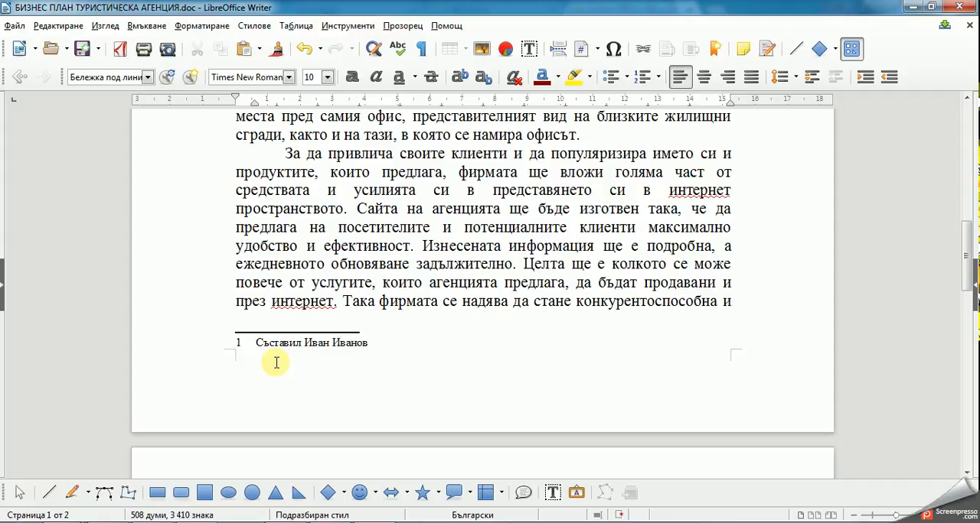
type("тарши експерт")
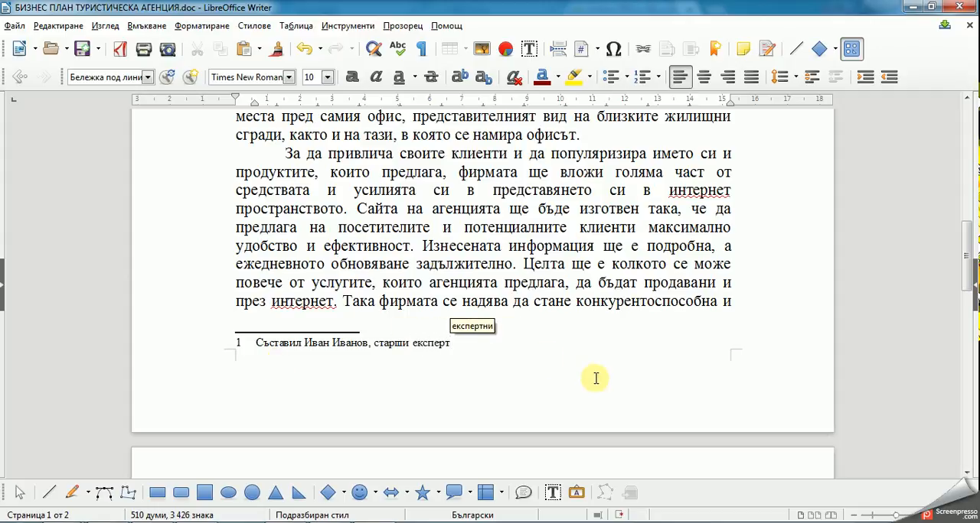
left_click(582, 301)
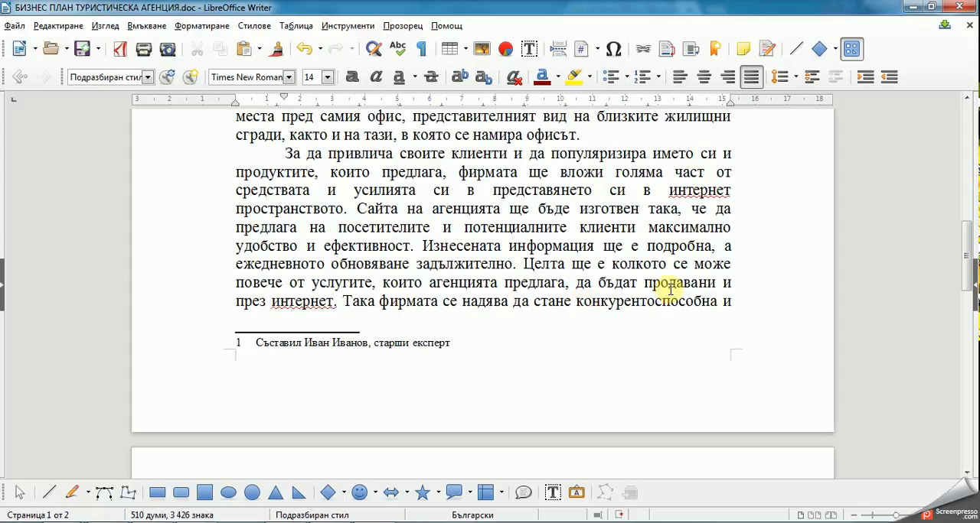
scroll(628, 283, "up", 12)
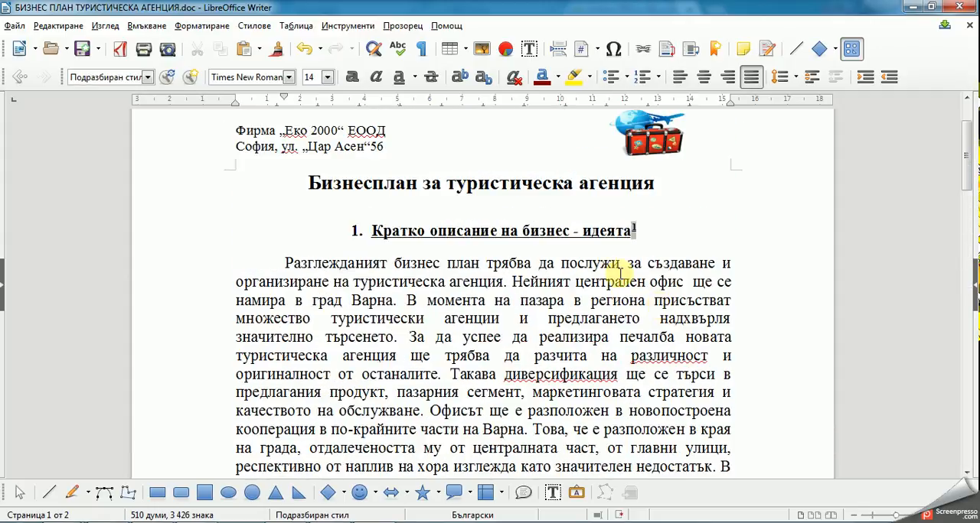
left_click(641, 230)
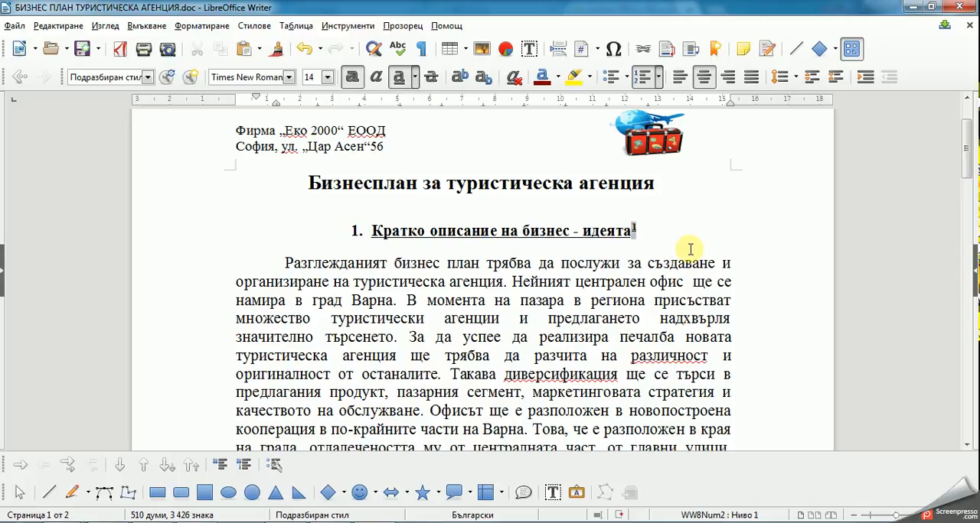
Step: Try inserting a page number directly in the first body paragraph after "ще се", and delete it
left_click(718, 288)
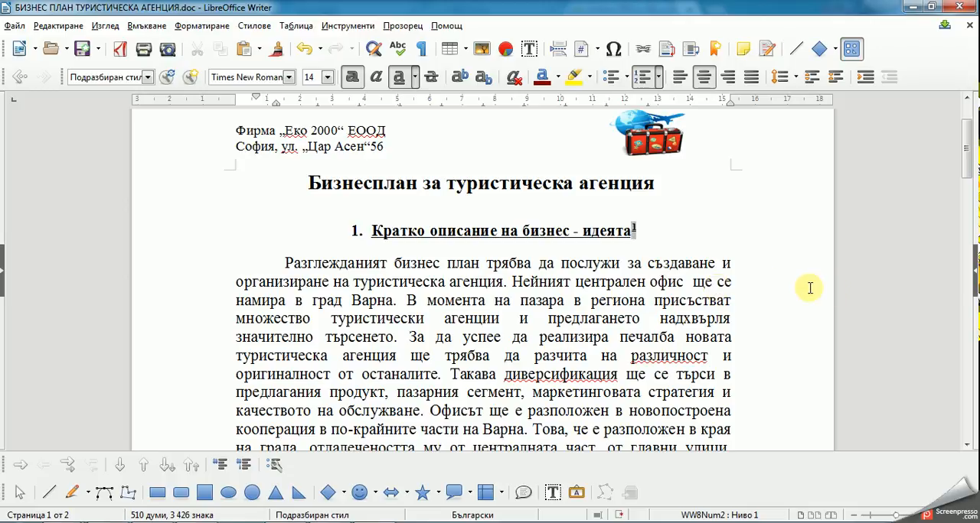
left_click(151, 26)
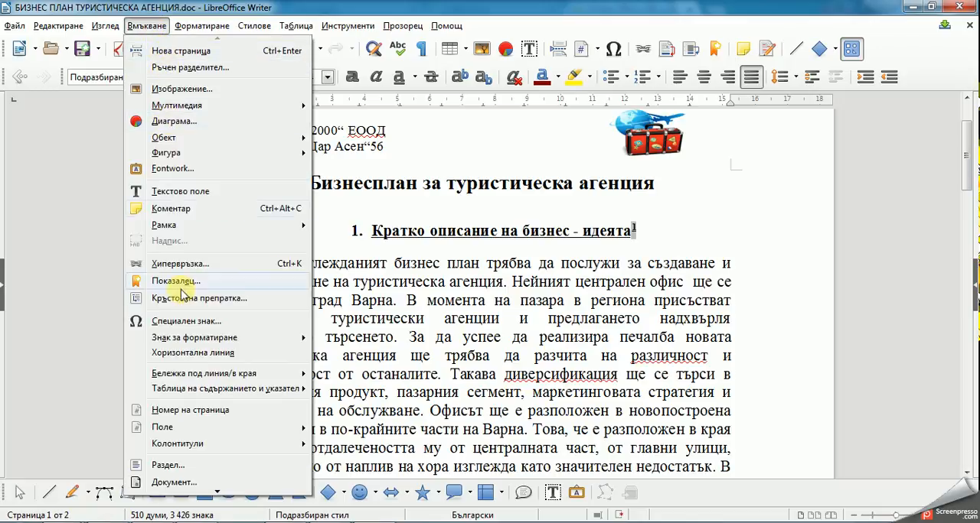
left_click(189, 411)
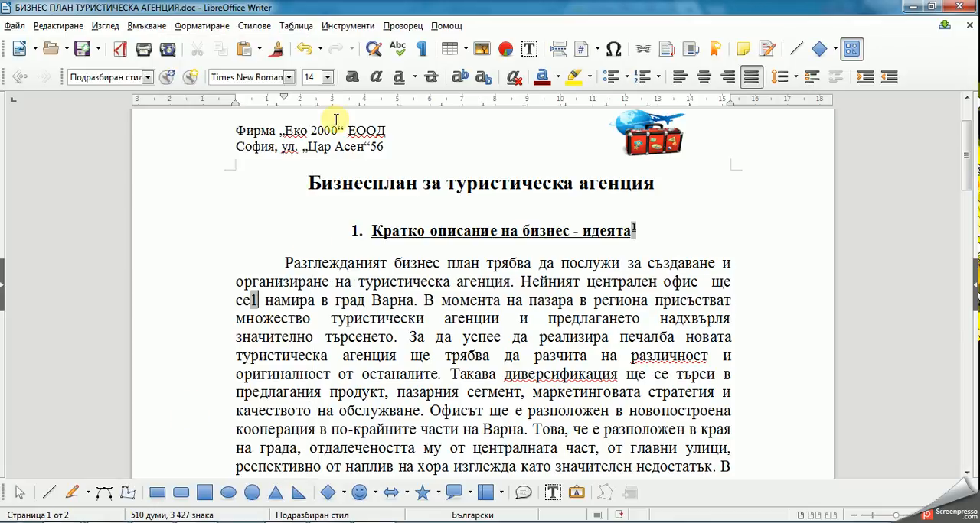
key("BackSpace")
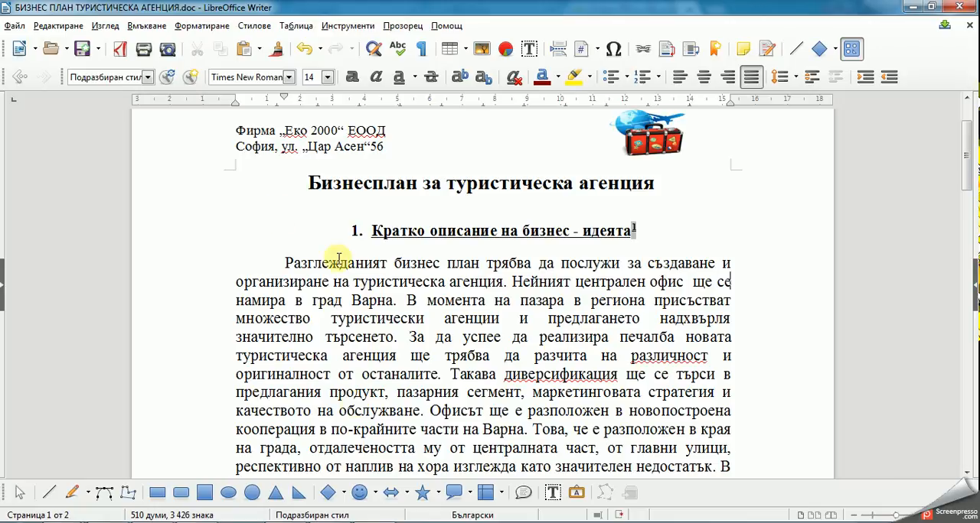
Step: Try inserting the page number as a field at the same place in the first paragraph, and remove it
left_click(147, 27)
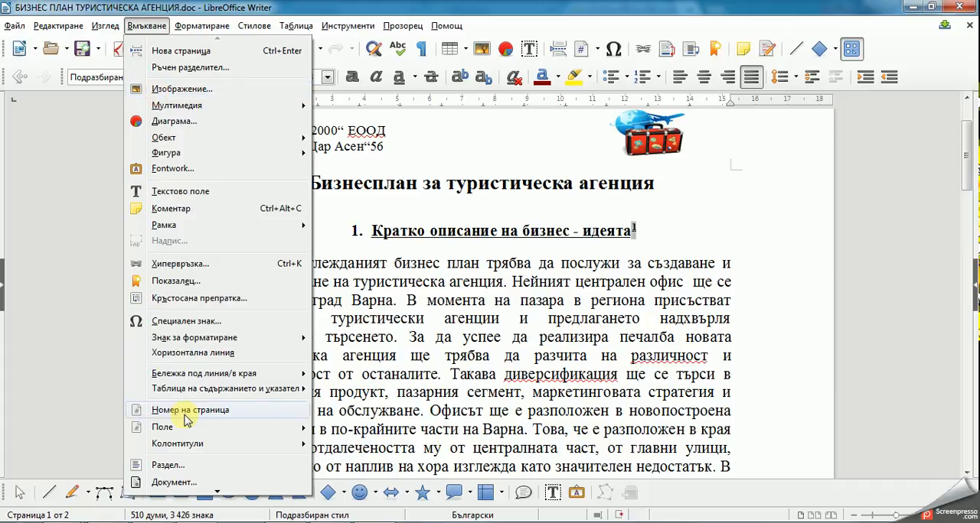
mouse_move(185, 425)
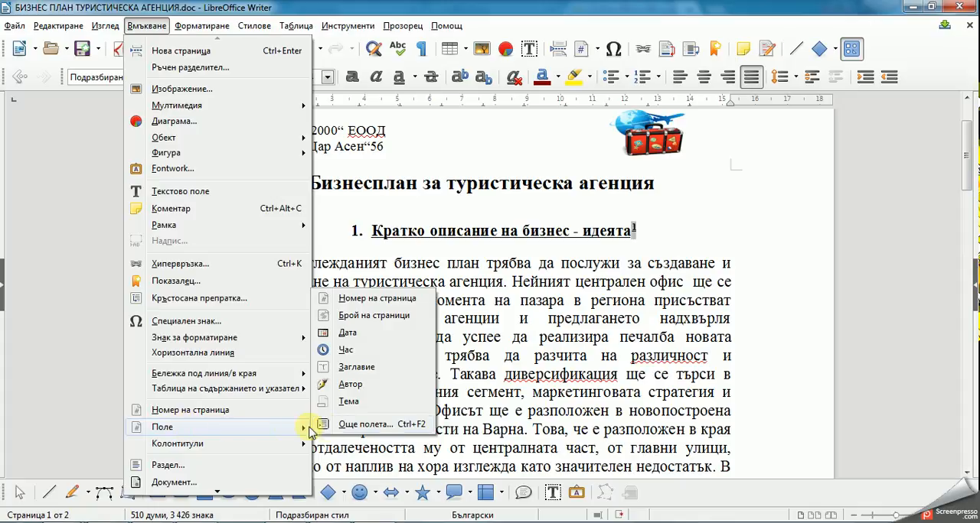
left_click(344, 298)
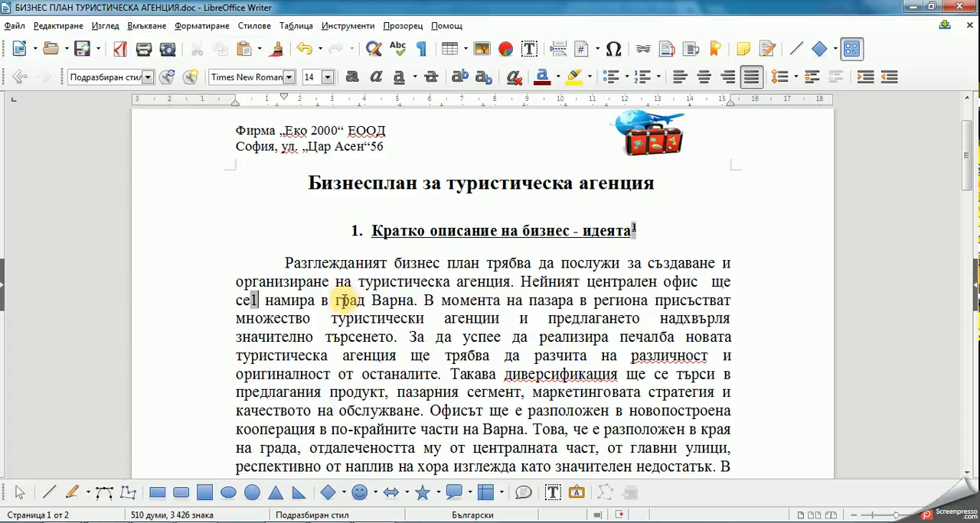
key("BackSpace")
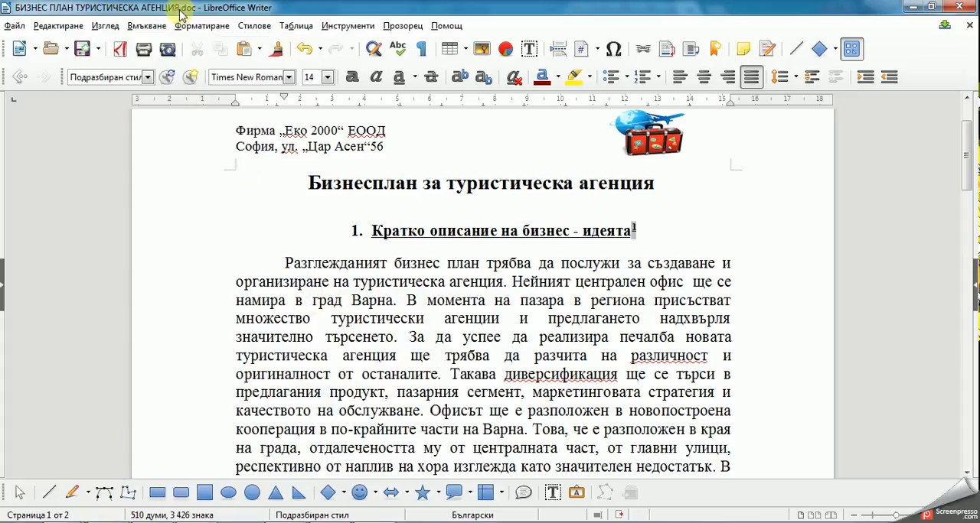
Step: Add a footer to the pages with the "Подразбиран стил" page style
left_click(147, 26)
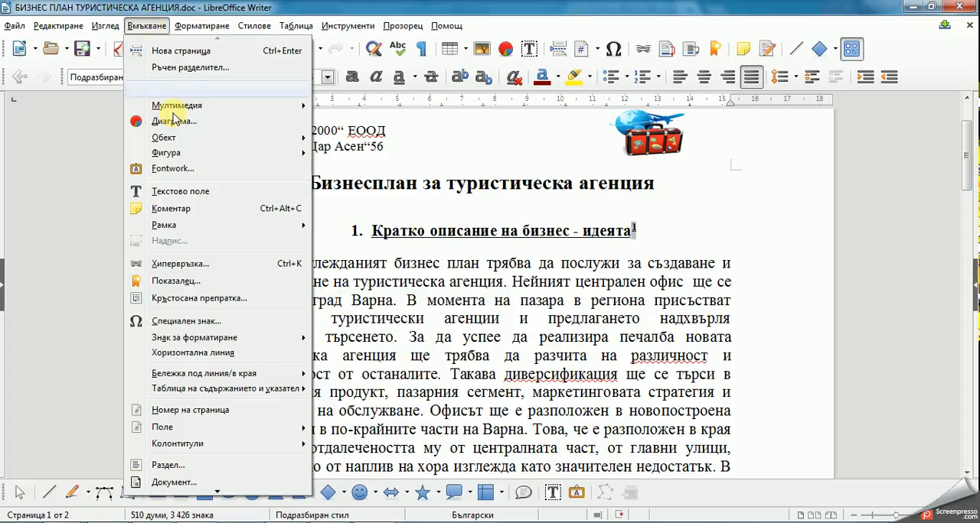
mouse_move(192, 446)
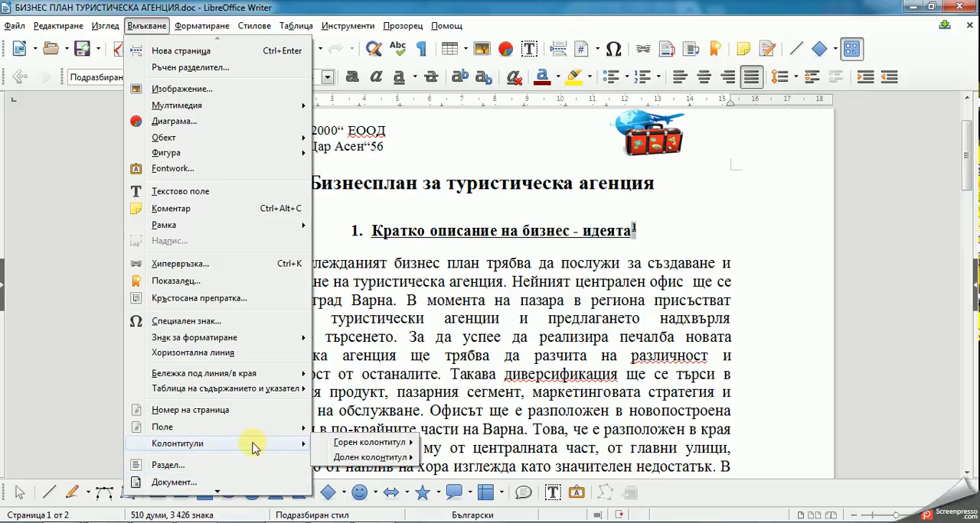
mouse_move(342, 458)
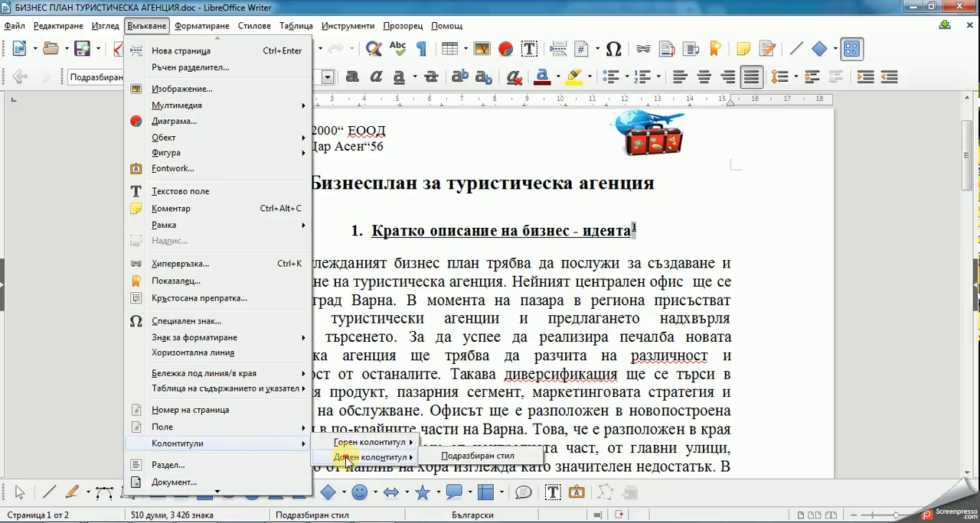
left_click(432, 457)
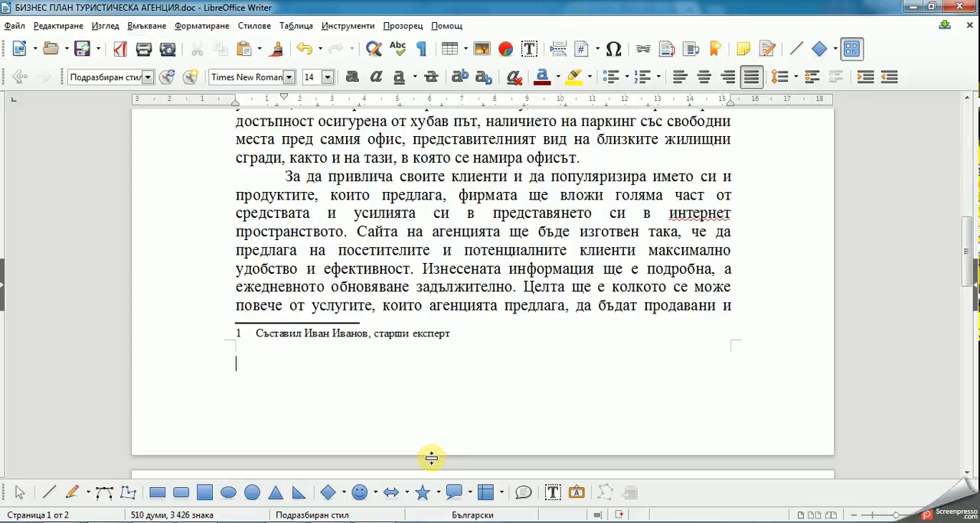
Step: Insert the page number in the footer and try centred and right alignment for it
left_click(145, 26)
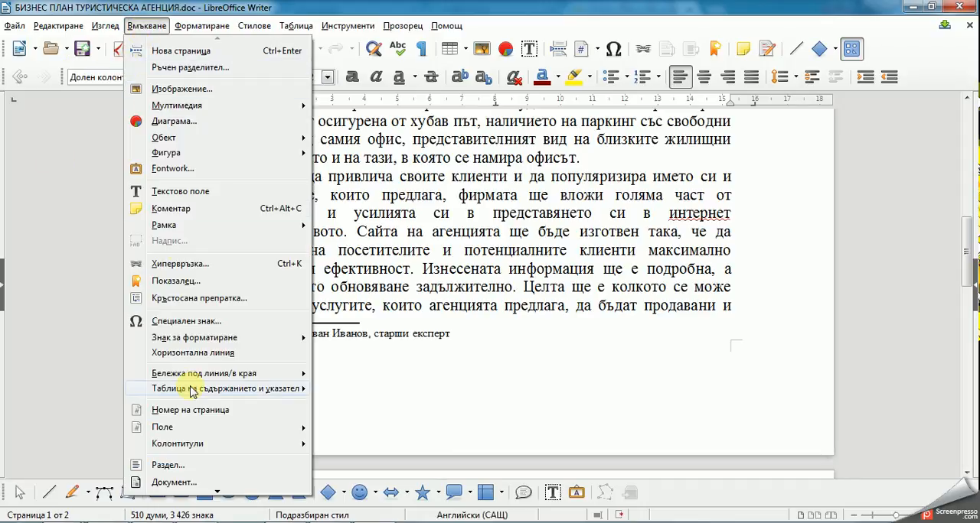
left_click(203, 412)
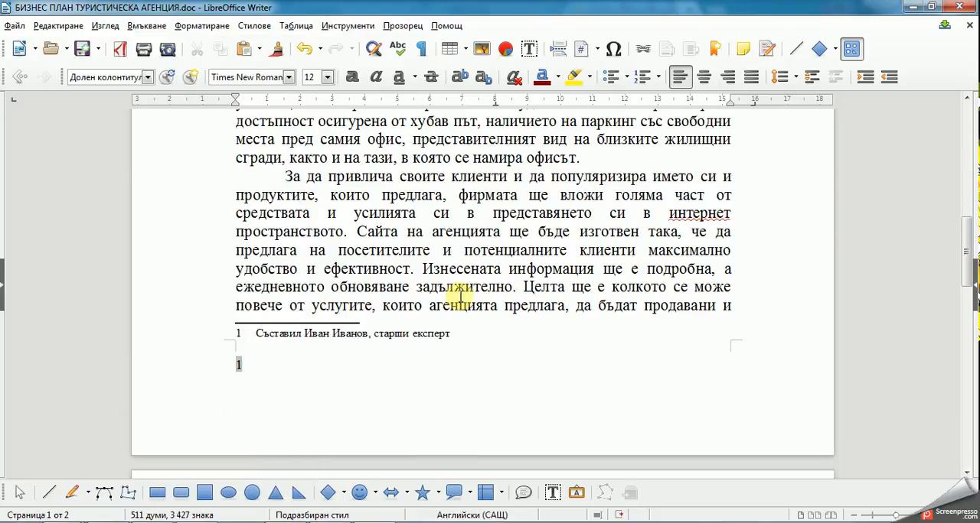
left_click(704, 78)
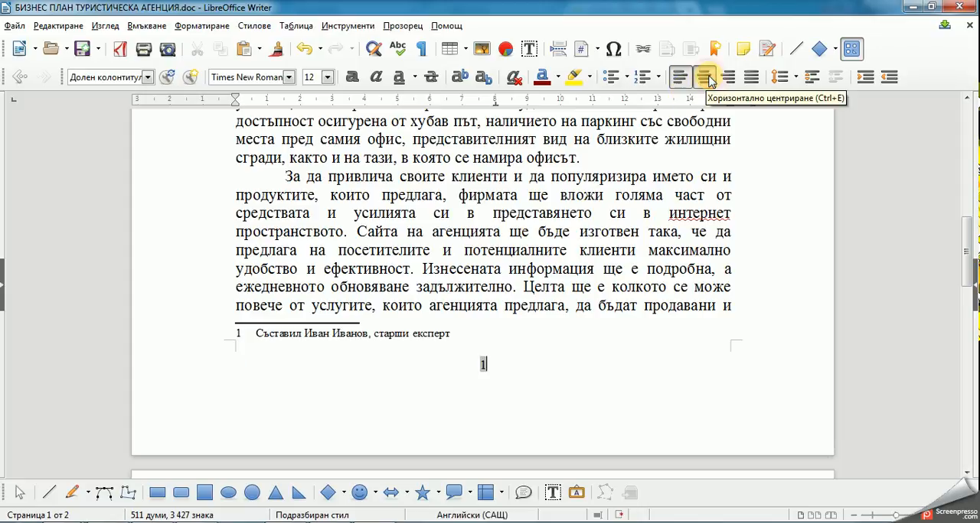
left_click(729, 78)
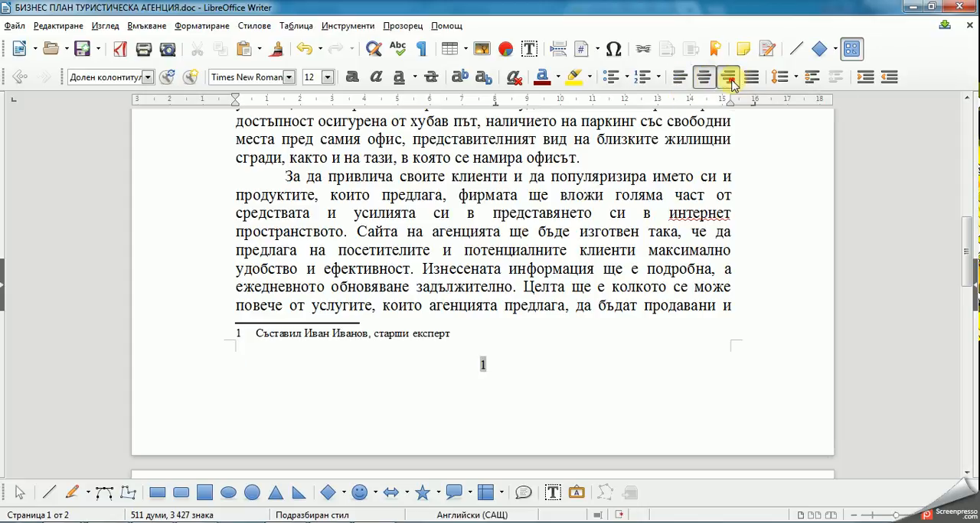